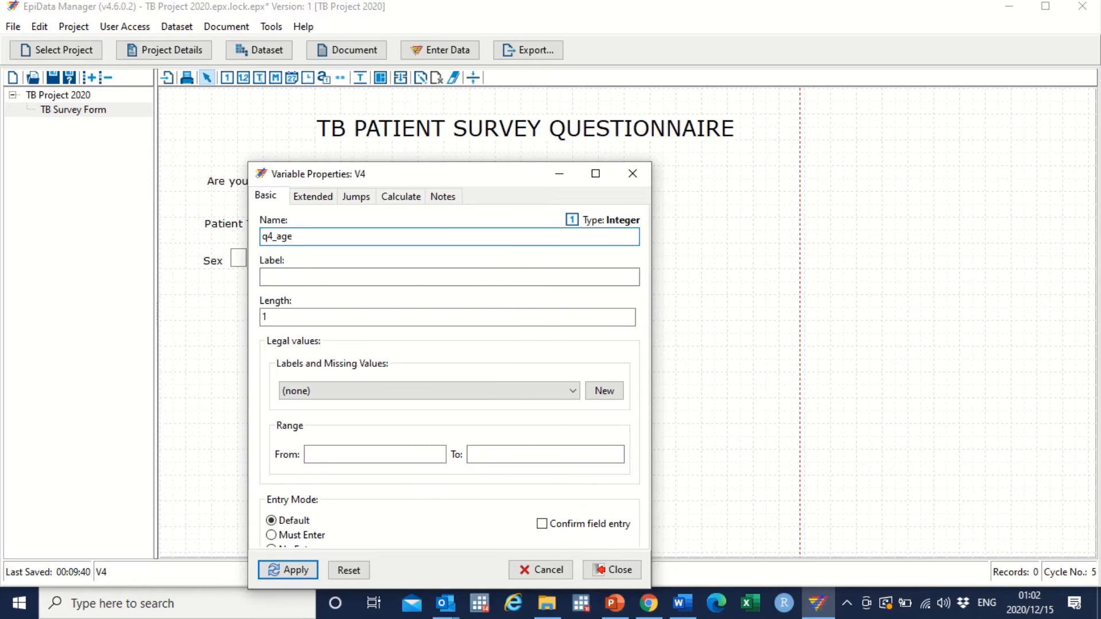
Label the q4_age variable "Age" with a length of 2 and align its field below the Sex field
{"action": "left_click", "coordinate": [322, 279]}
{"action": "type", "text": "Age"}
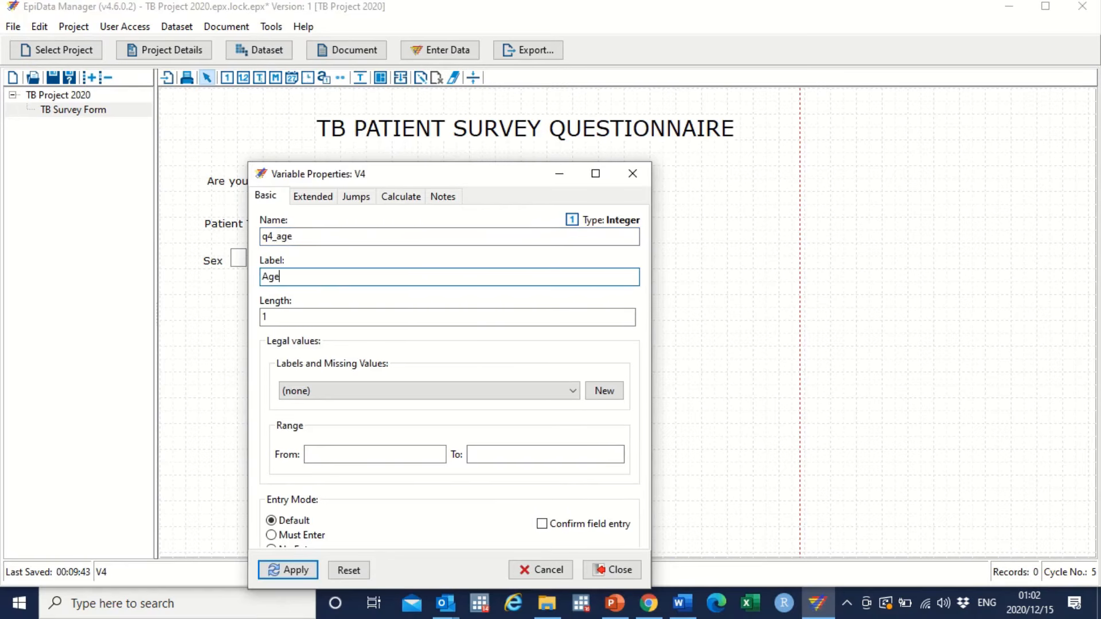
{"action": "left_click", "coordinate": [339, 314]}
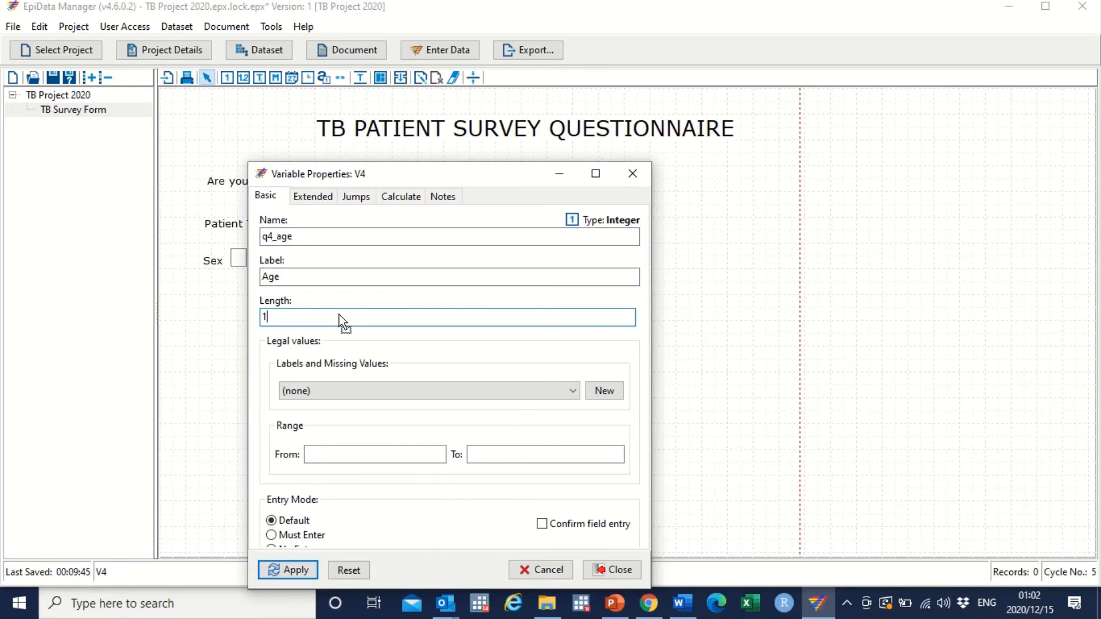
{"action": "key", "text": "BackSpace"}
{"action": "type", "text": "2"}
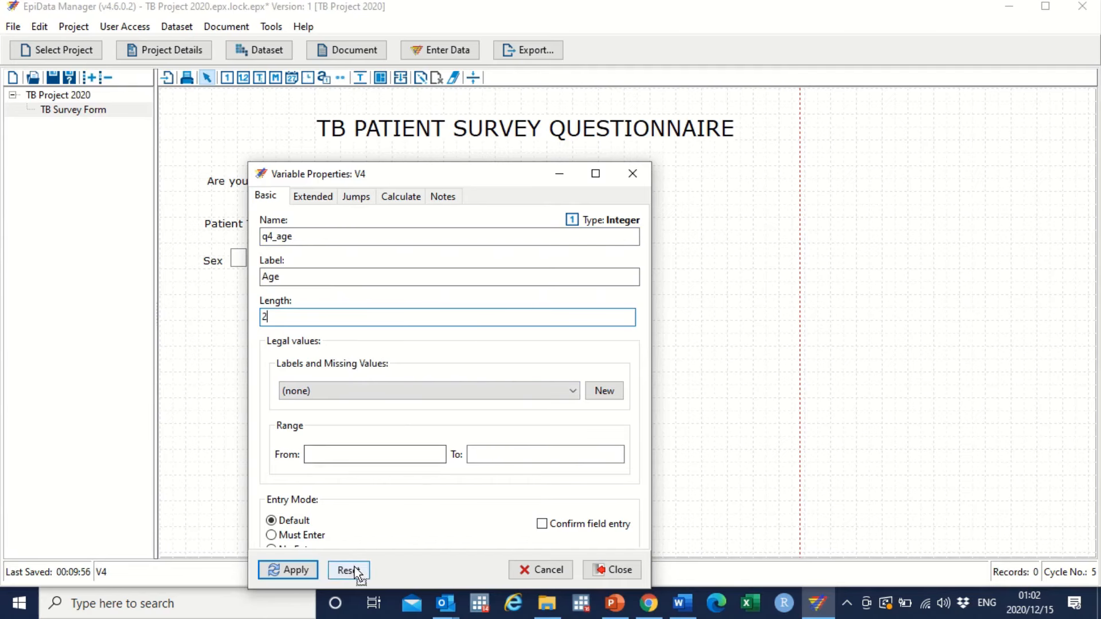
{"action": "left_click", "coordinate": [296, 570]}
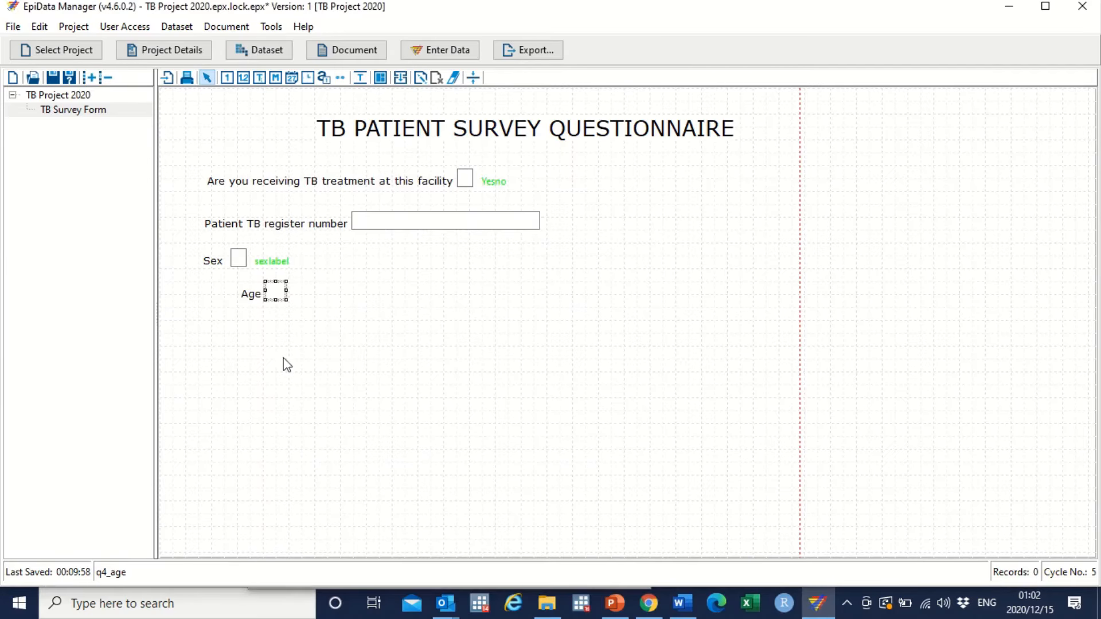
{"action": "left_click_drag", "start_coordinate": [277, 298], "coordinate": [243, 304]}
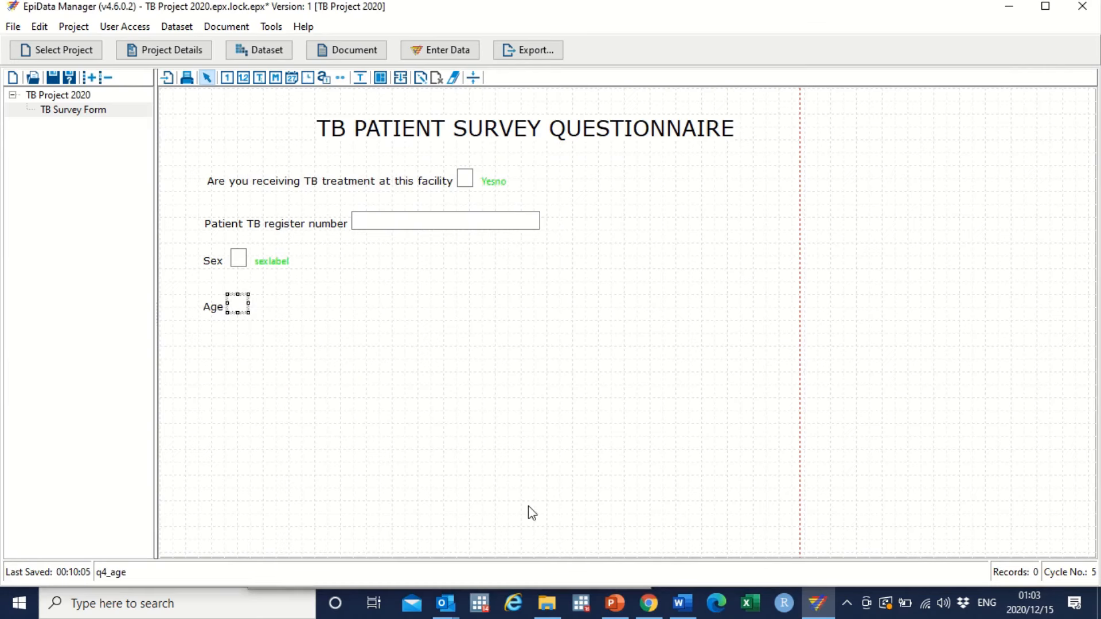
Copy the question 5 text "What is your date of birth" from the Word questionnaire and return to EpiData Manager
{"action": "left_click", "coordinate": [682, 603]}
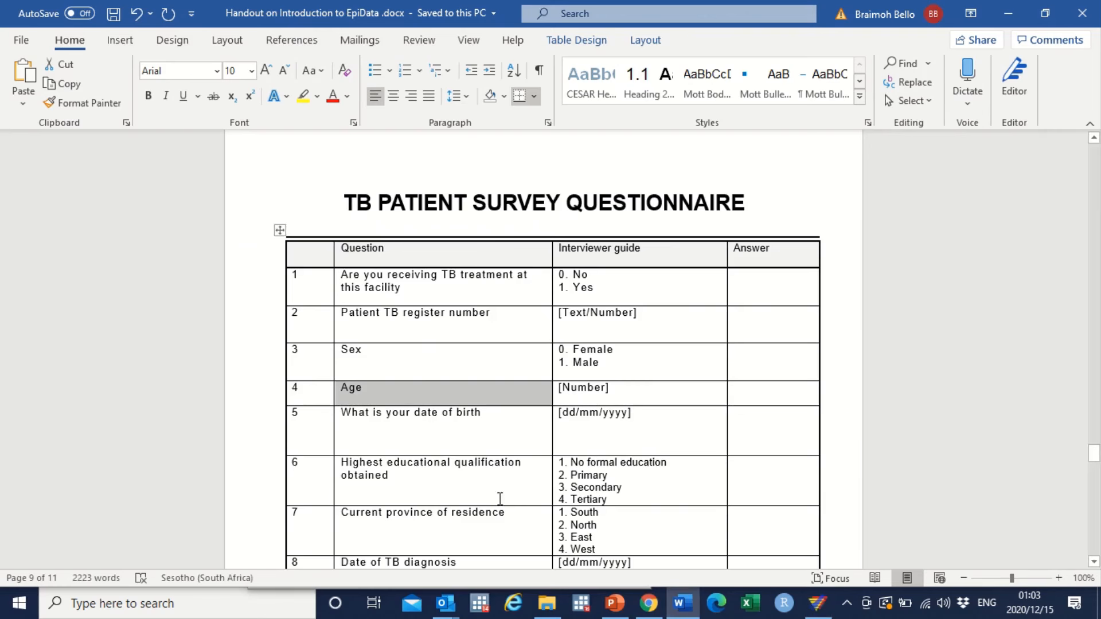
{"action": "left_click_drag", "start_coordinate": [486, 417], "coordinate": [340, 418]}
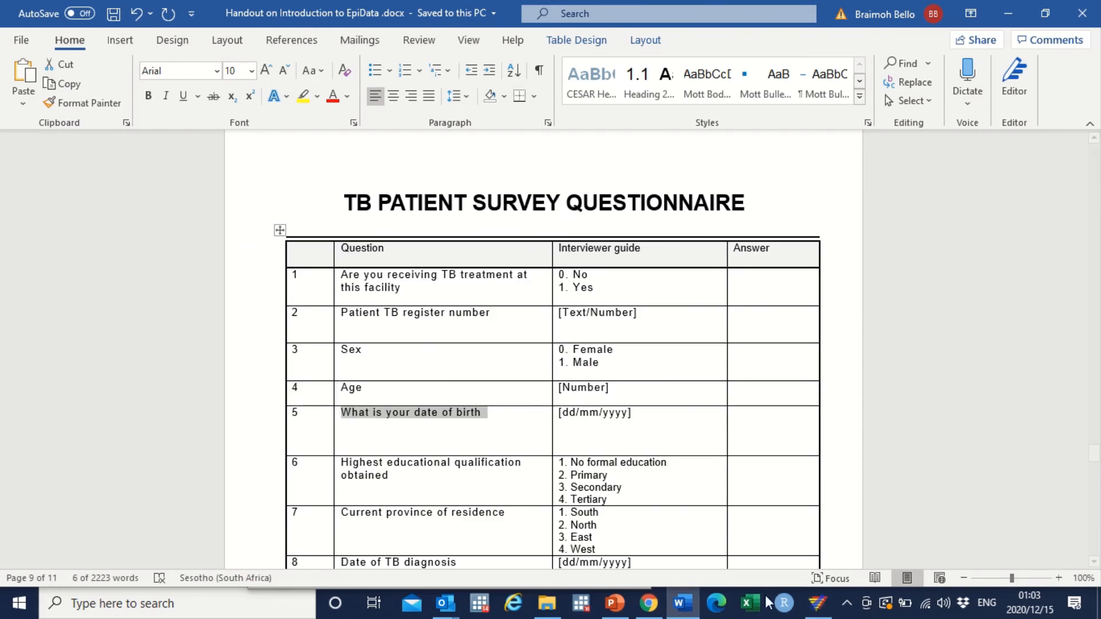
{"action": "left_click", "coordinate": [817, 603]}
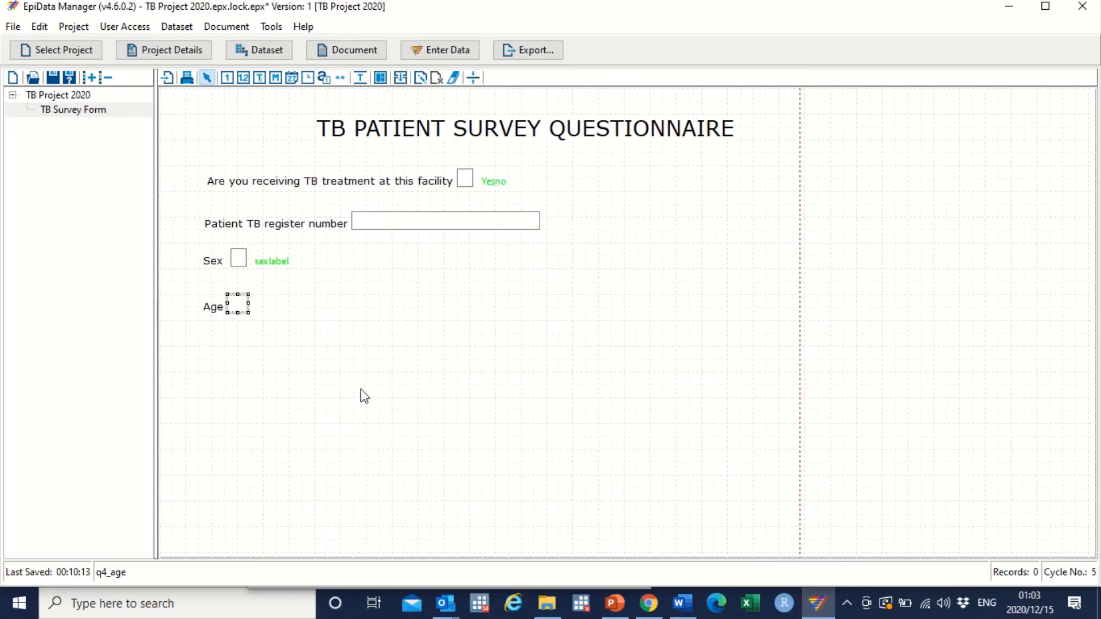
Add a DMY date variable below the Age field with the label "What is your date of birth"
{"action": "left_click", "coordinate": [207, 78]}
{"action": "left_click_drag", "start_coordinate": [291, 78], "coordinate": [291, 80]}
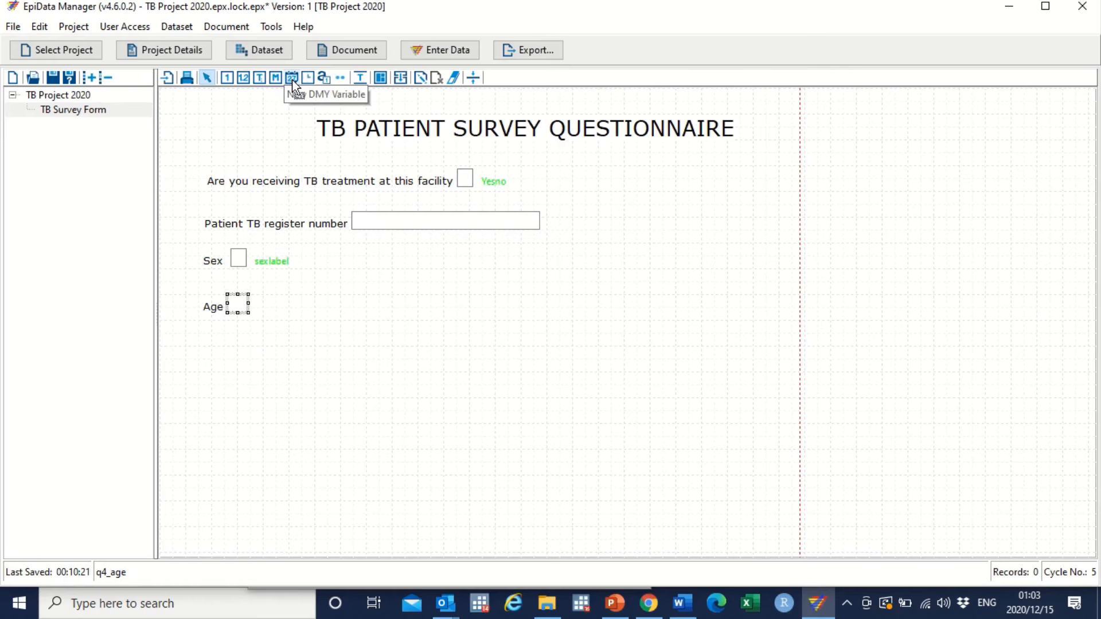
{"action": "left_click", "coordinate": [293, 82]}
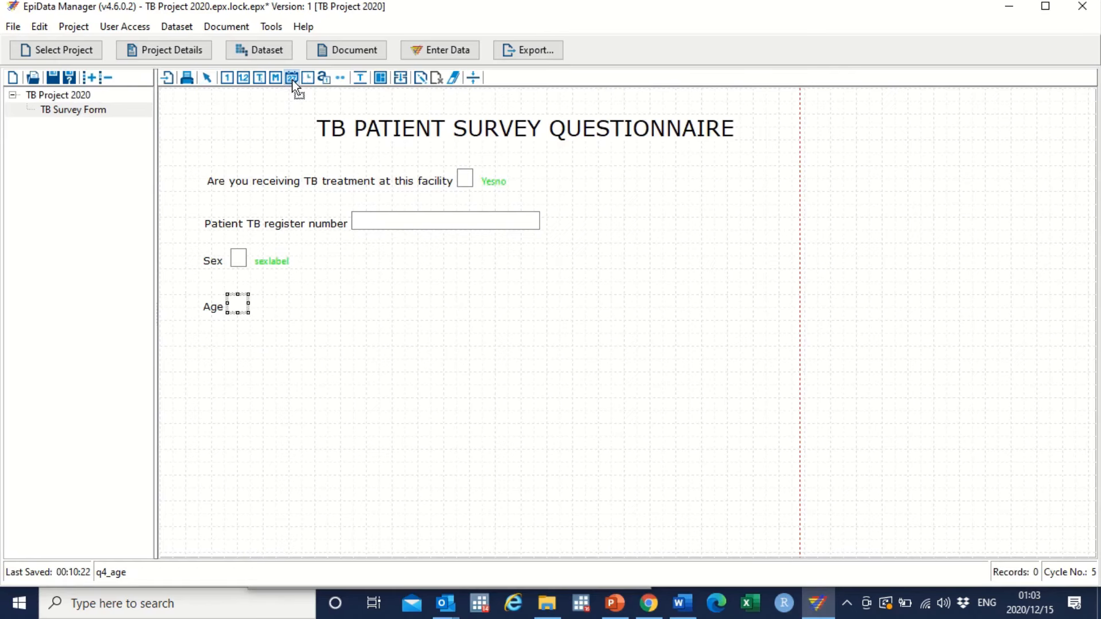
{"action": "left_click", "coordinate": [242, 347]}
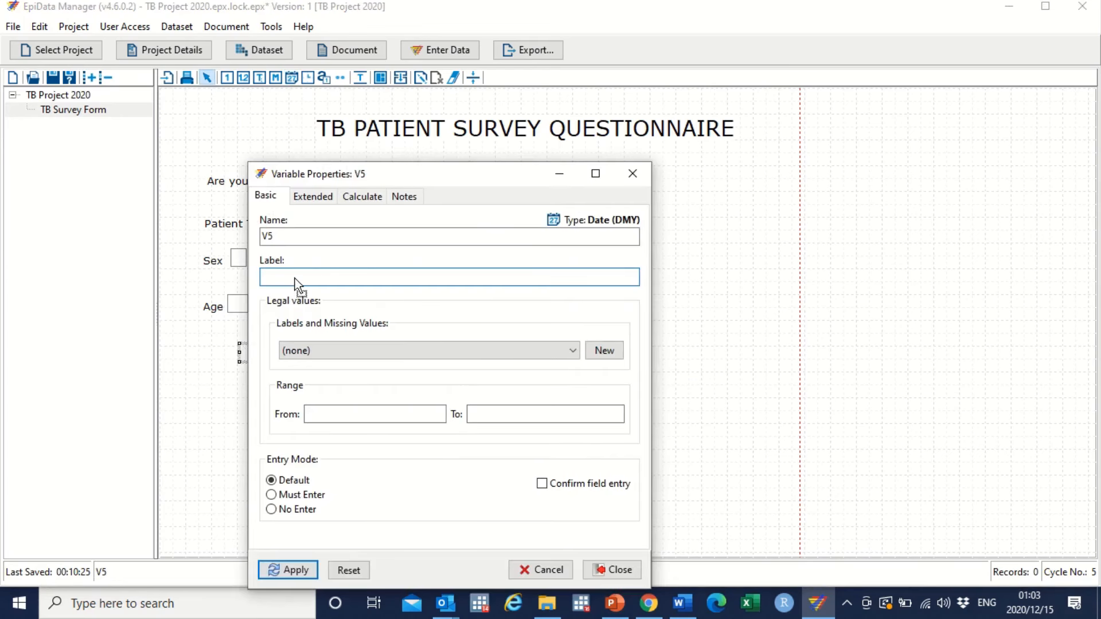
{"action": "type", "text": "What is your date of birth"}
Name the date variable q5_dob and position its field directly below the Age question
{"action": "left_click", "coordinate": [283, 240]}
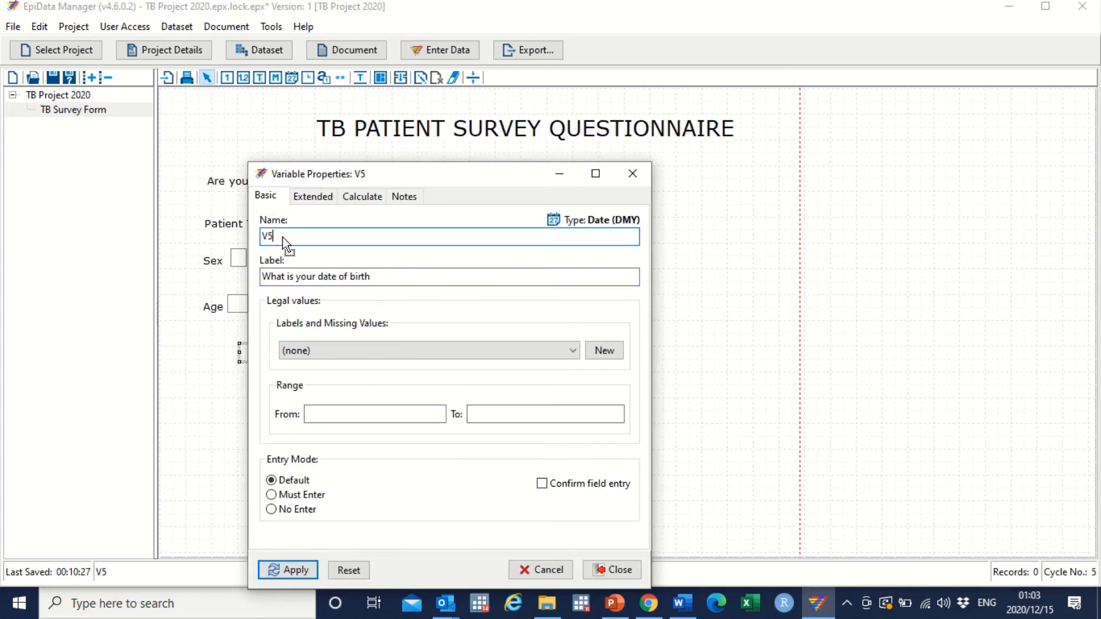
{"action": "key", "text": "BackSpace"}
{"action": "key", "text": "BackSpace"}
{"action": "type", "text": "q5_dob"}
{"action": "left_click", "coordinate": [290, 569]}
{"action": "left_click_drag", "start_coordinate": [273, 359], "coordinate": [373, 342]}
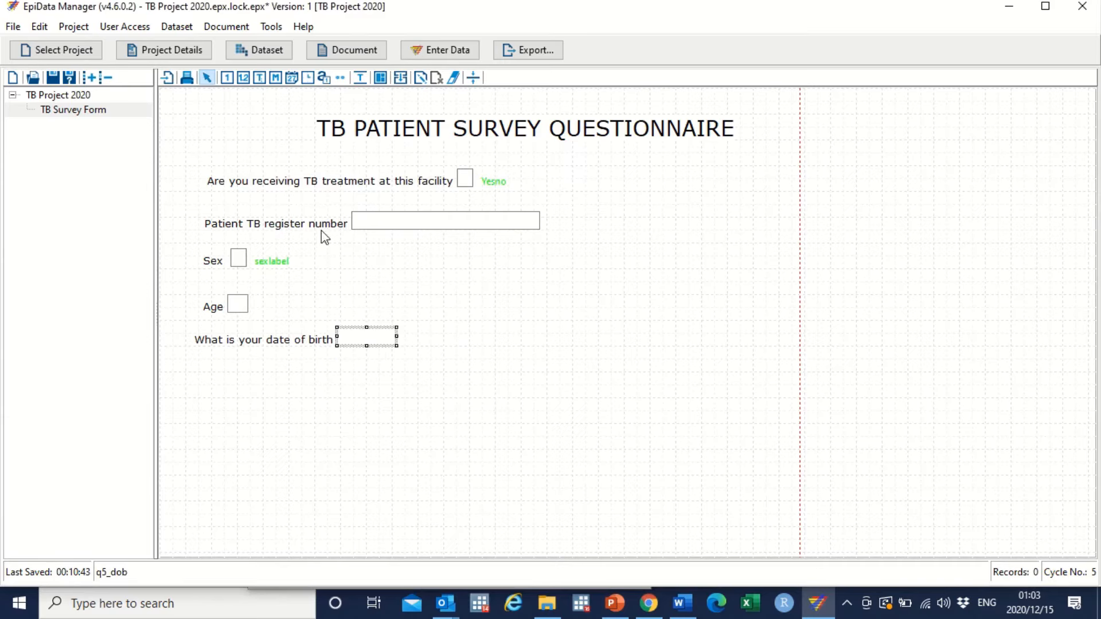
{"action": "left_click", "coordinate": [340, 78]}
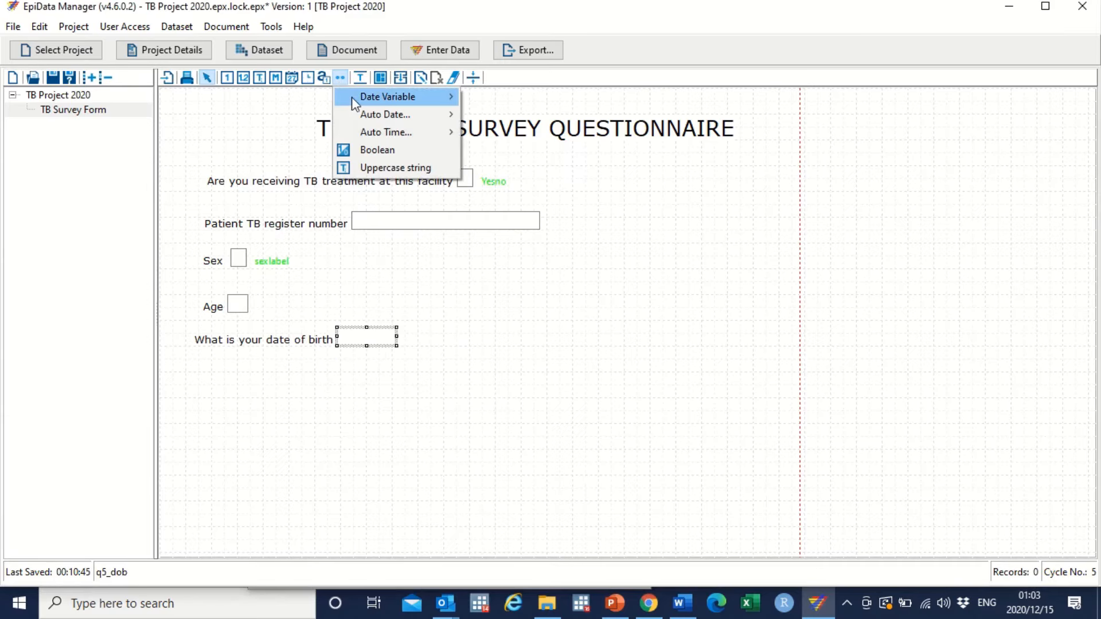
{"action": "mouse_move", "coordinate": [355, 97]}
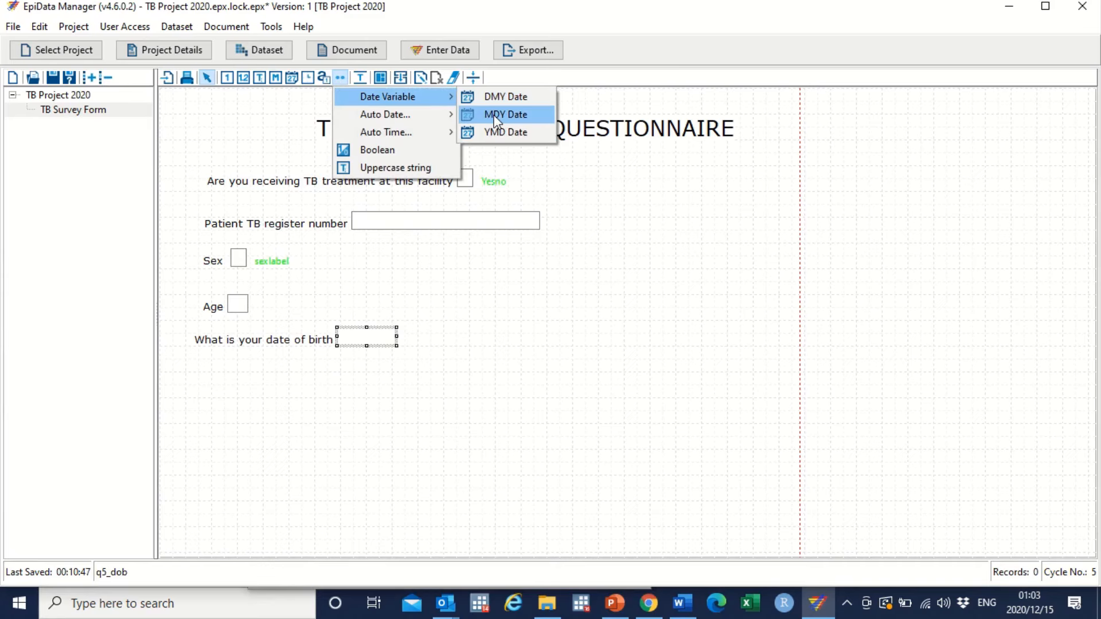
{"action": "left_click", "coordinate": [400, 409]}
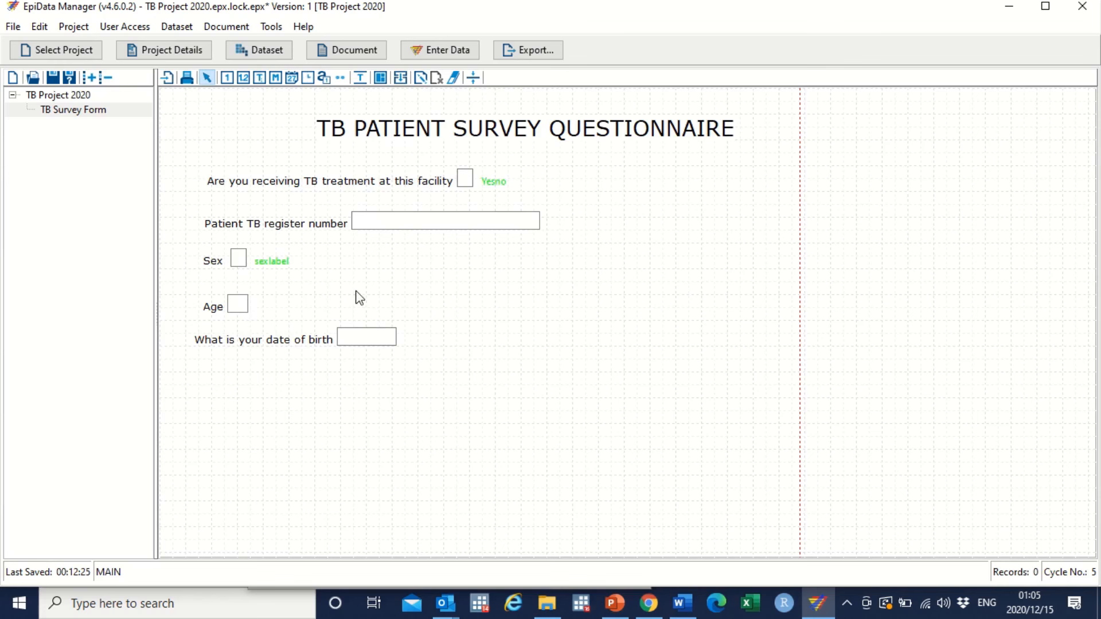
Set the entry mode of the Patient TB register number variable to Must Enter
{"action": "left_click", "coordinate": [383, 232]}
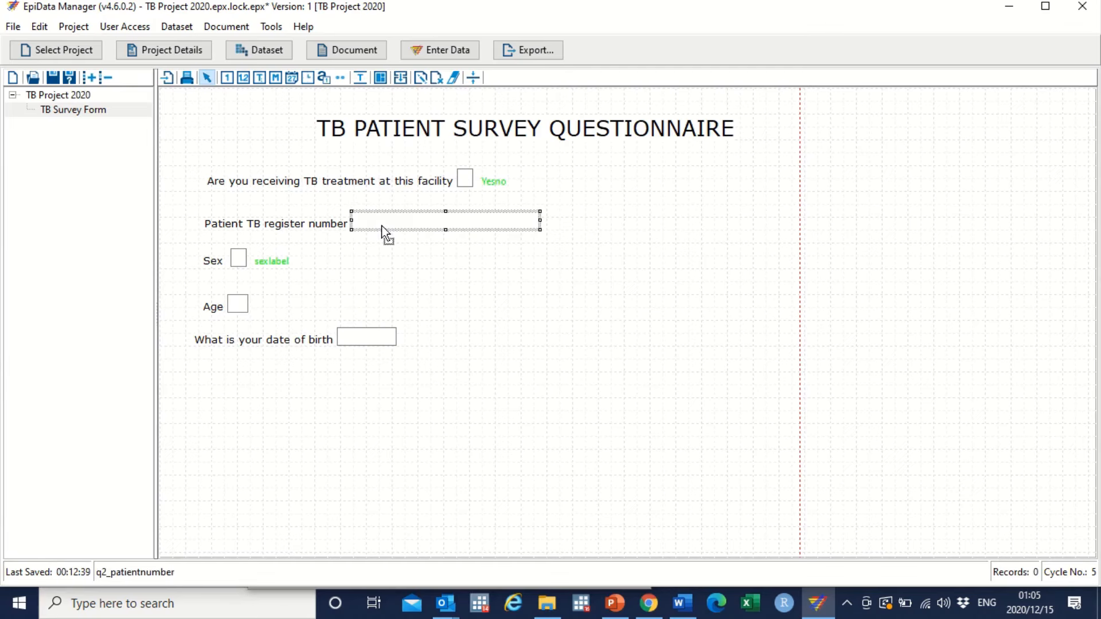
{"action": "double_click", "coordinate": [382, 229]}
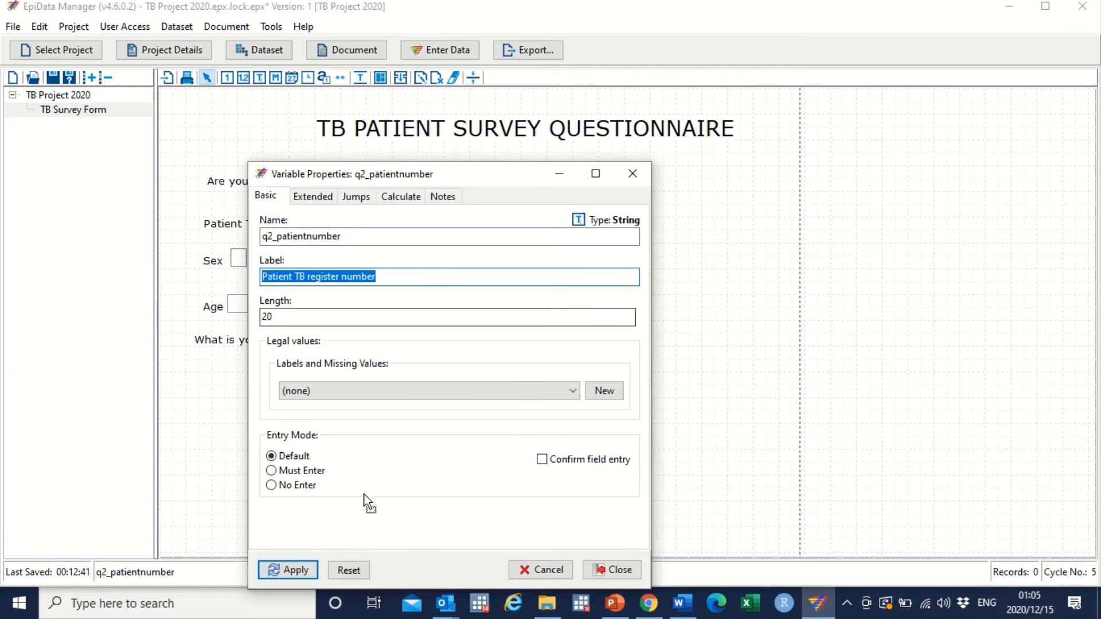
{"action": "left_click", "coordinate": [311, 472]}
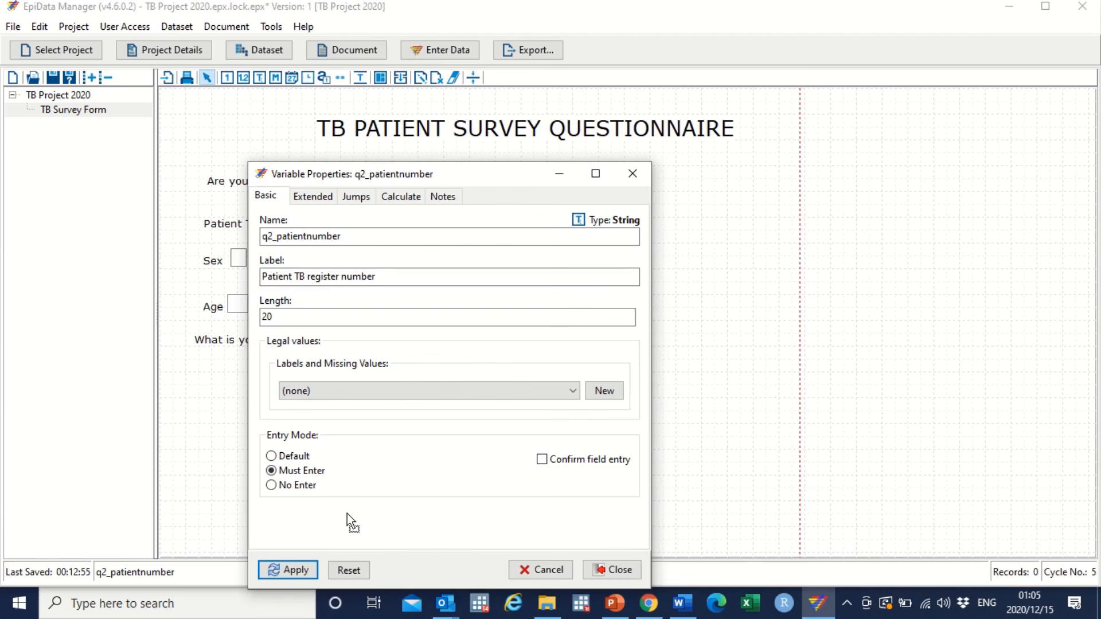
{"action": "left_click", "coordinate": [285, 572]}
{"action": "left_click", "coordinate": [414, 471]}
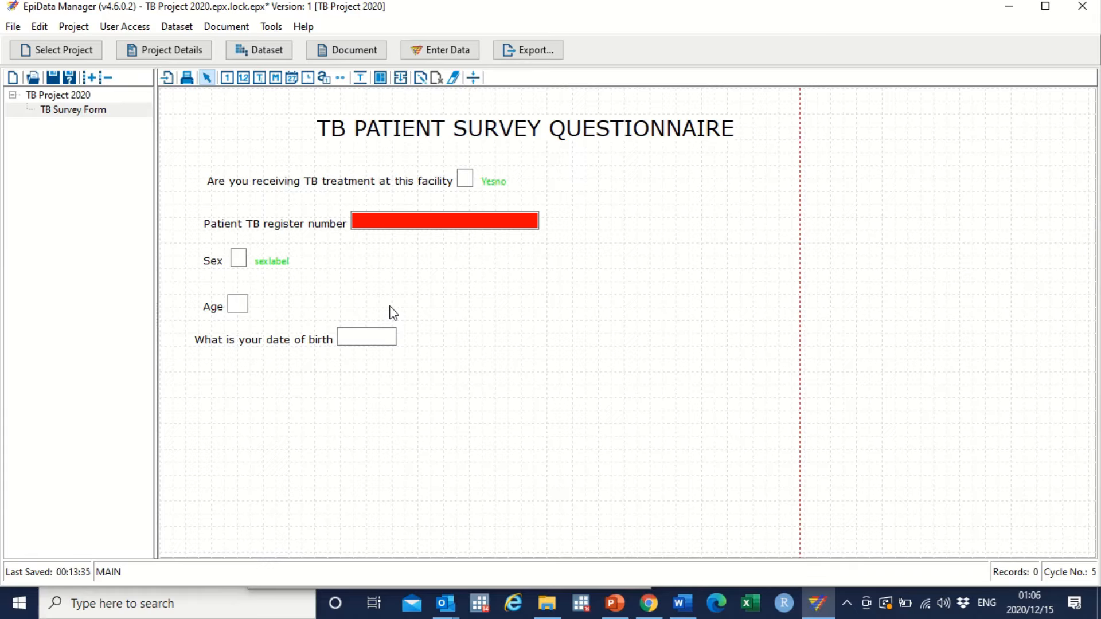
Restrict the Age variable to a legal range from 16 to 99 and recheck its properties
{"action": "double_click", "coordinate": [237, 306]}
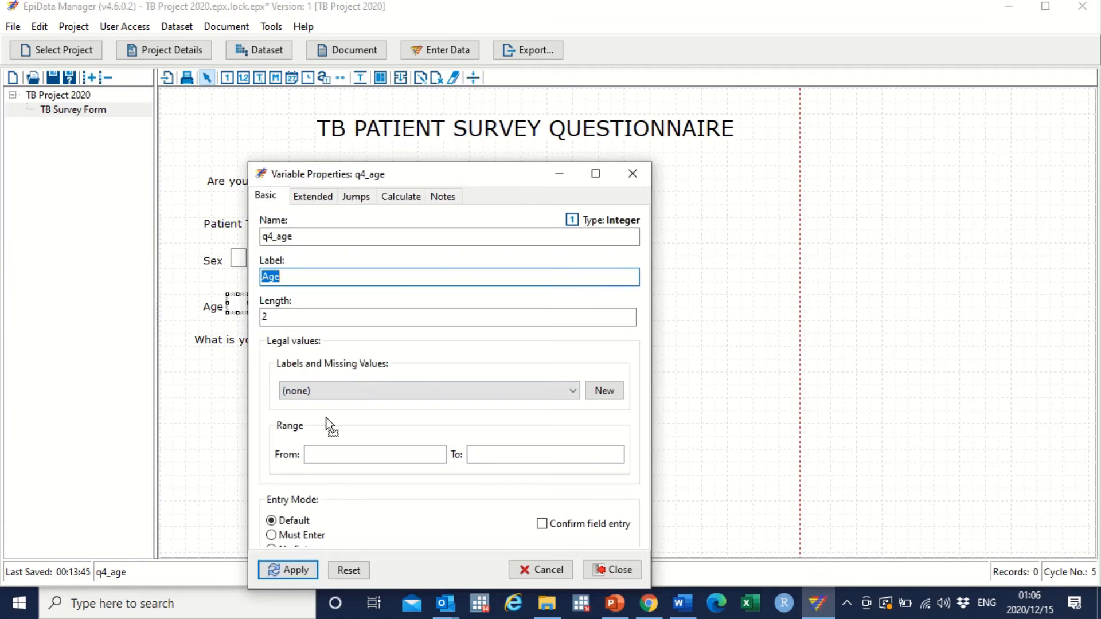
{"action": "left_click", "coordinate": [311, 453]}
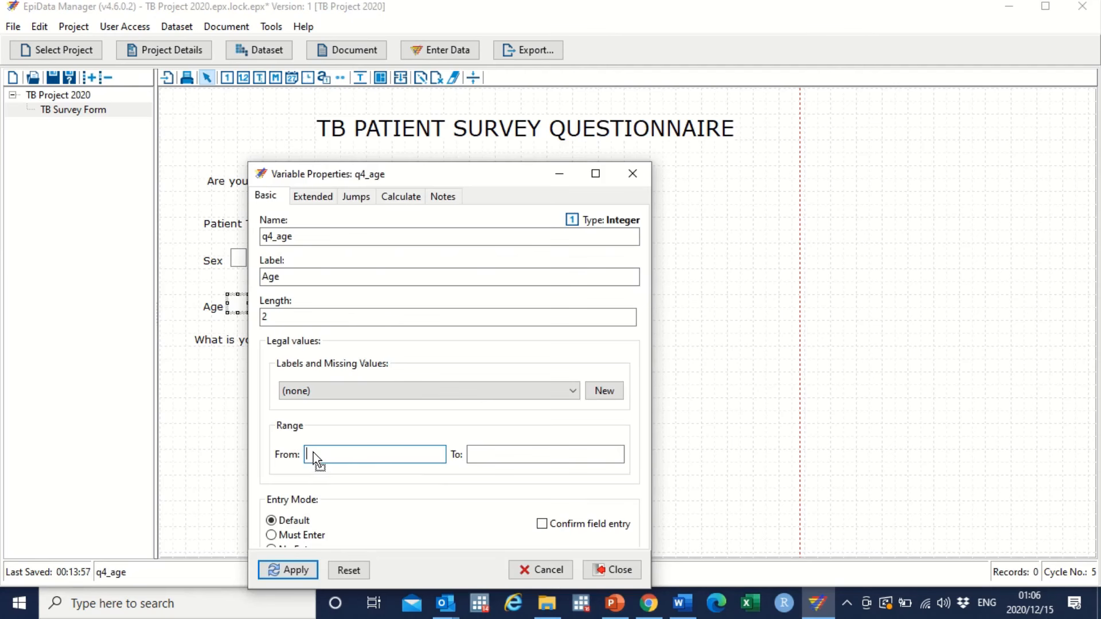
{"action": "type", "text": "16"}
{"action": "key", "text": "Tab"}
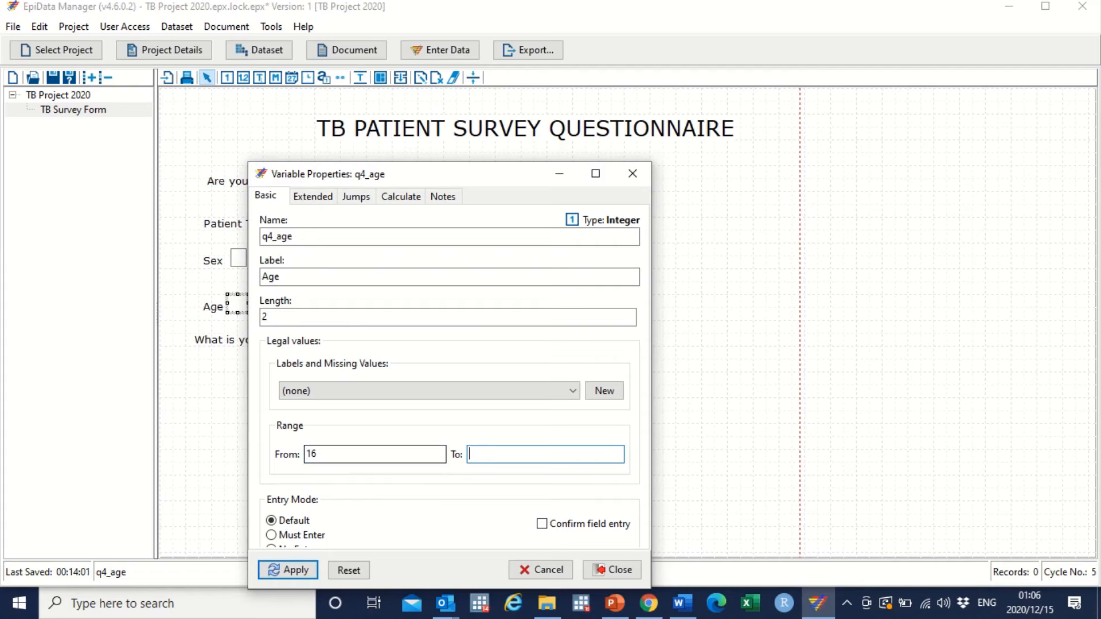
{"action": "type", "text": "99"}
{"action": "left_click", "coordinate": [305, 571]}
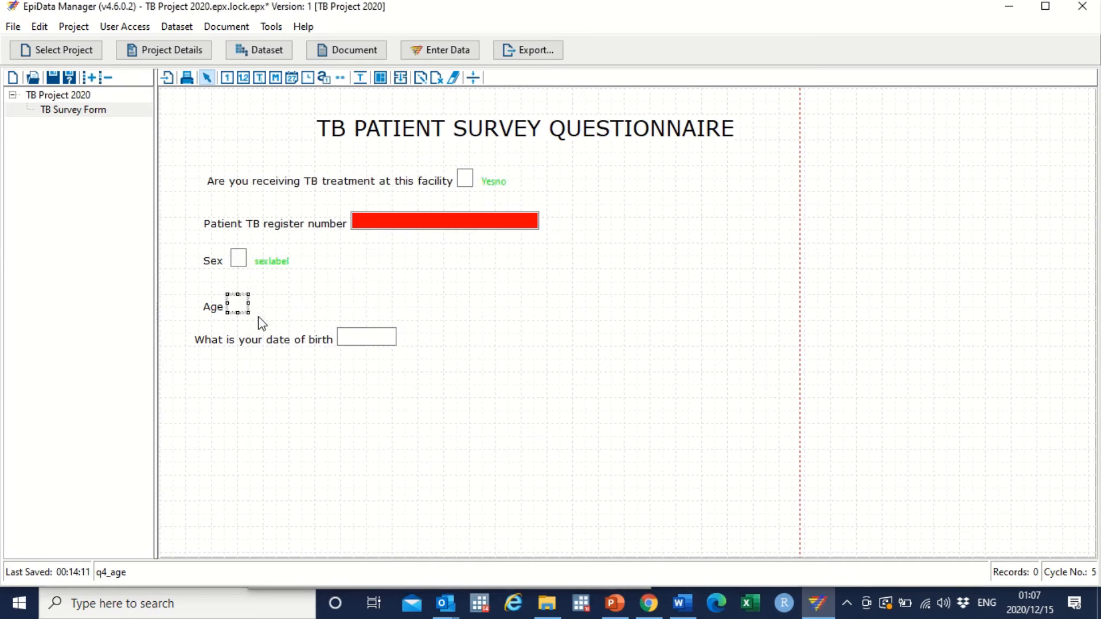
{"action": "double_click", "coordinate": [238, 310]}
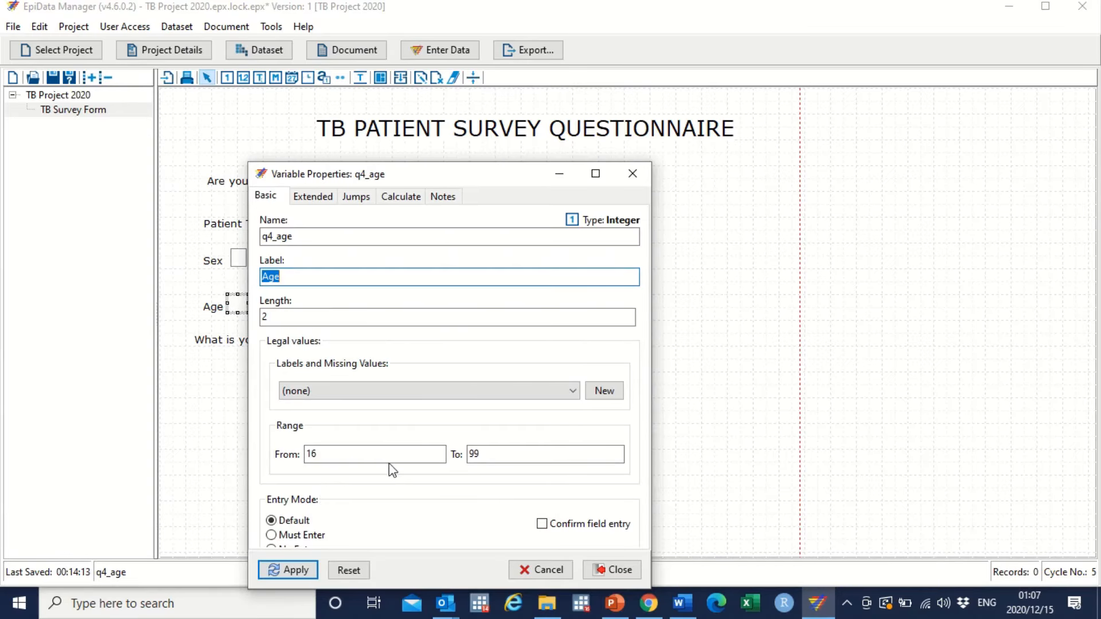
{"action": "left_click", "coordinate": [302, 565]}
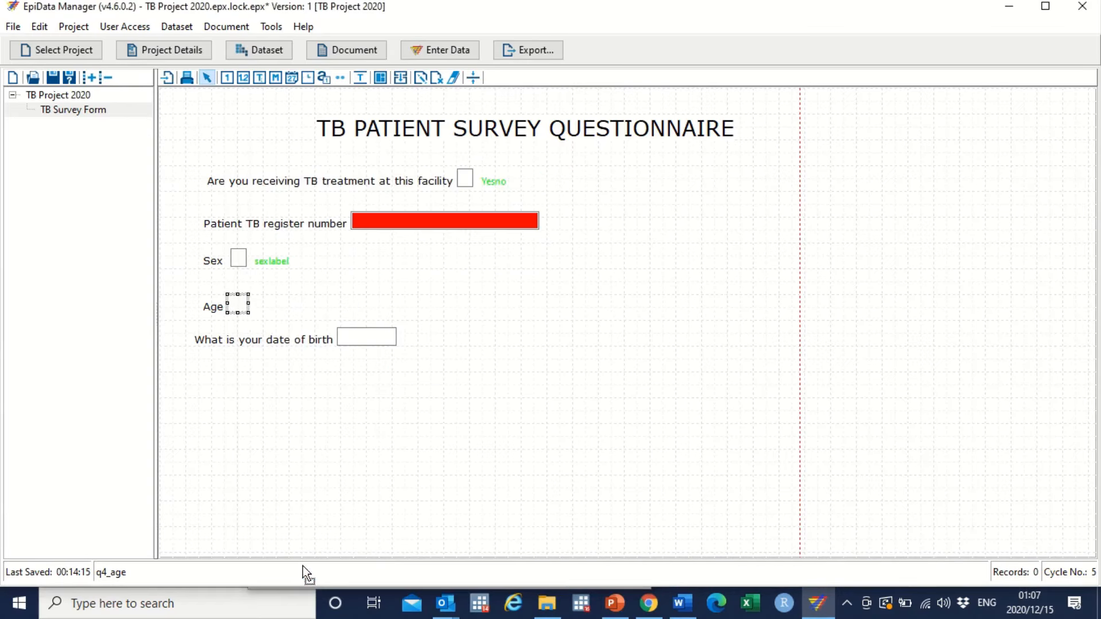